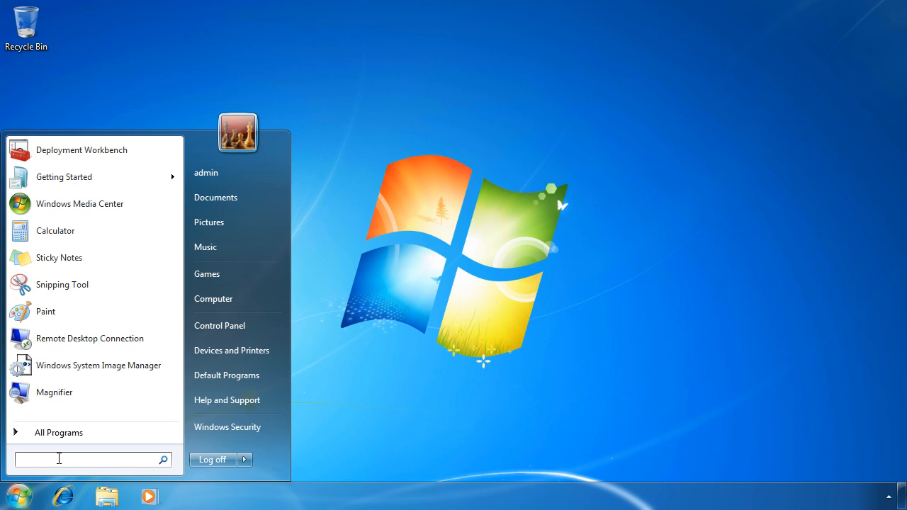
Open Device Manager and disable the NVIDIA nForce Networking Controller, confirming the change
{"action": "type", "text": "dev"}
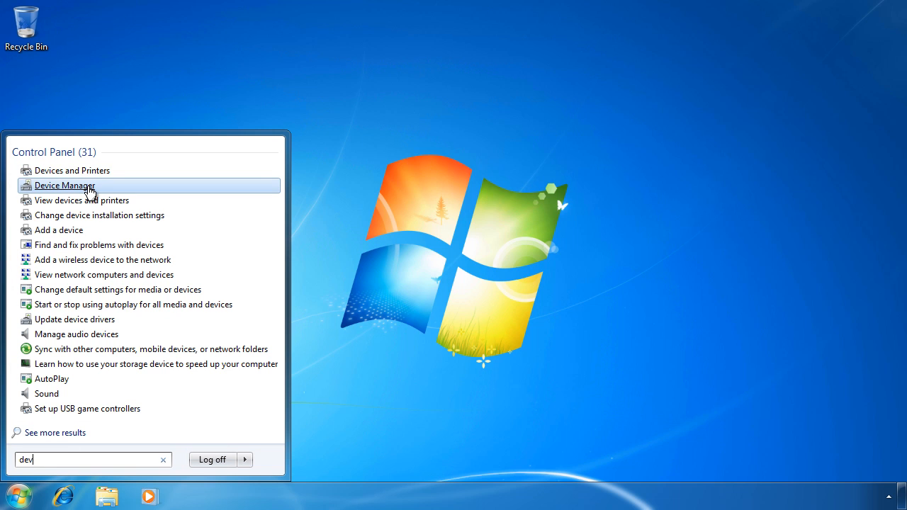
{"action": "left_click", "coordinate": [89, 189]}
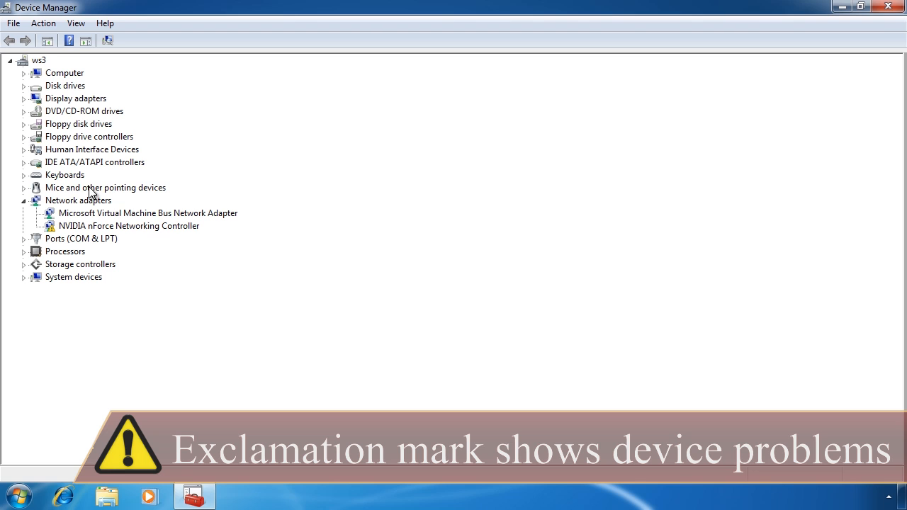
{"action": "left_click", "coordinate": [89, 227]}
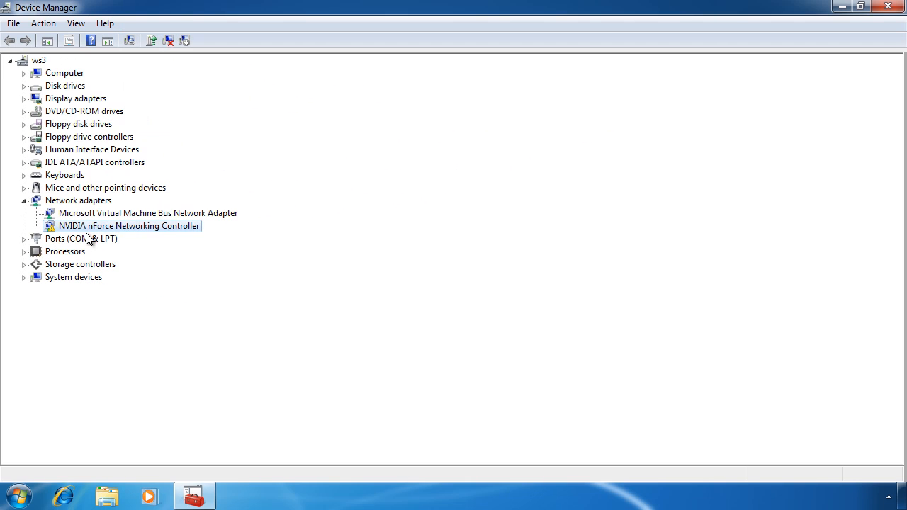
{"action": "right_click", "coordinate": [150, 229]}
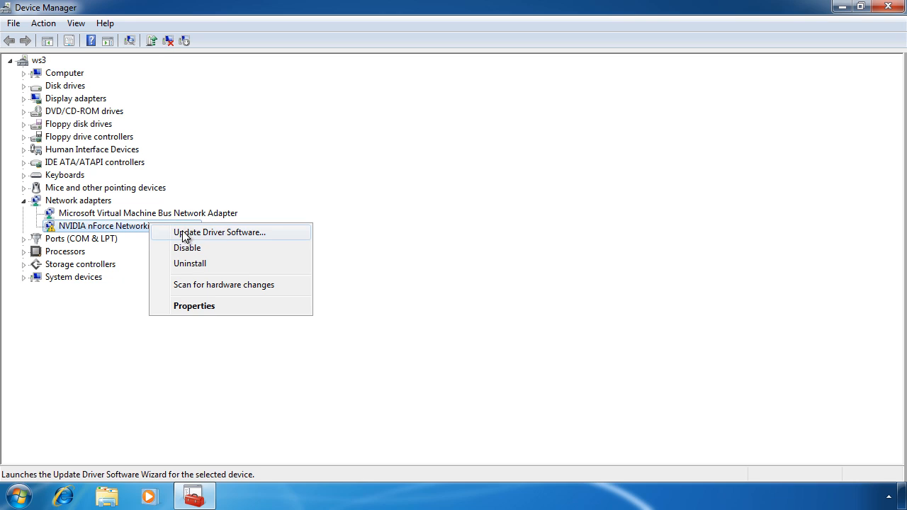
{"action": "left_click", "coordinate": [285, 255]}
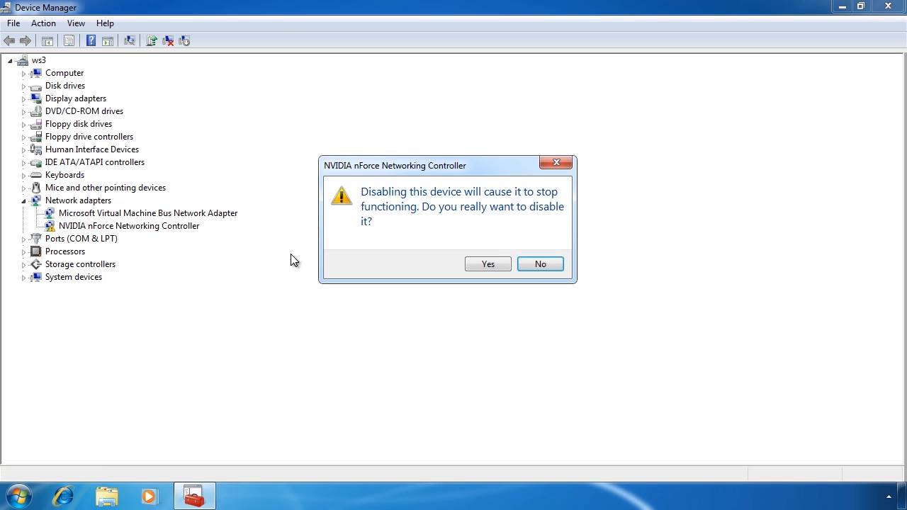
{"action": "left_click", "coordinate": [488, 264]}
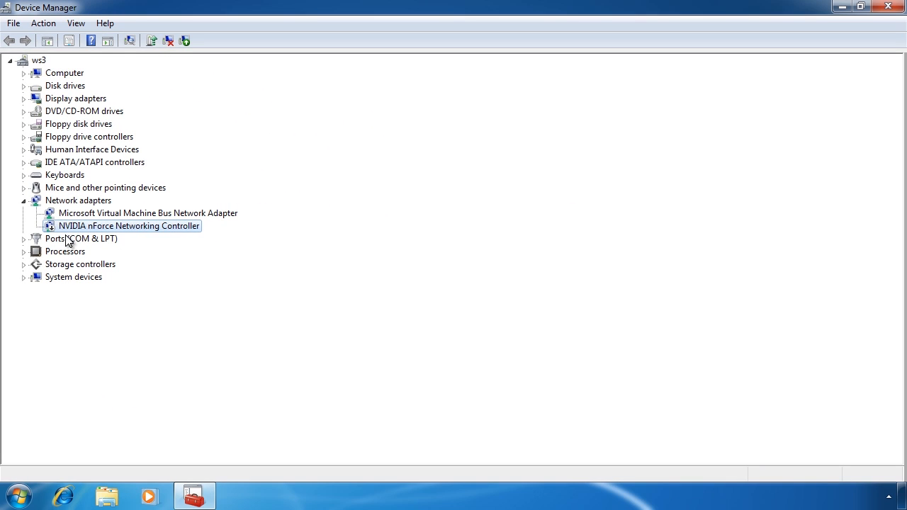
Open the NVIDIA nForce Networking Controller's properties and review its device status, advanced settings, driver information and driver file details
{"action": "right_click", "coordinate": [165, 225]}
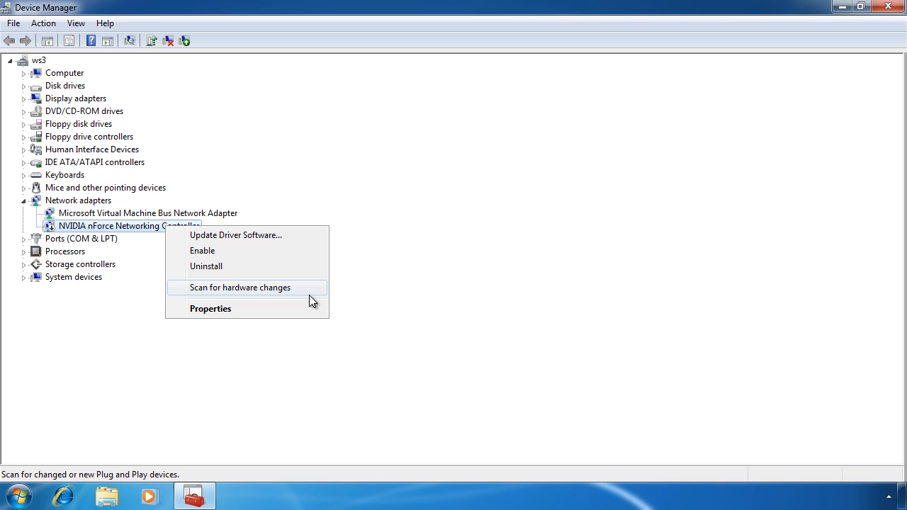
{"action": "right_click", "coordinate": [39, 61]}
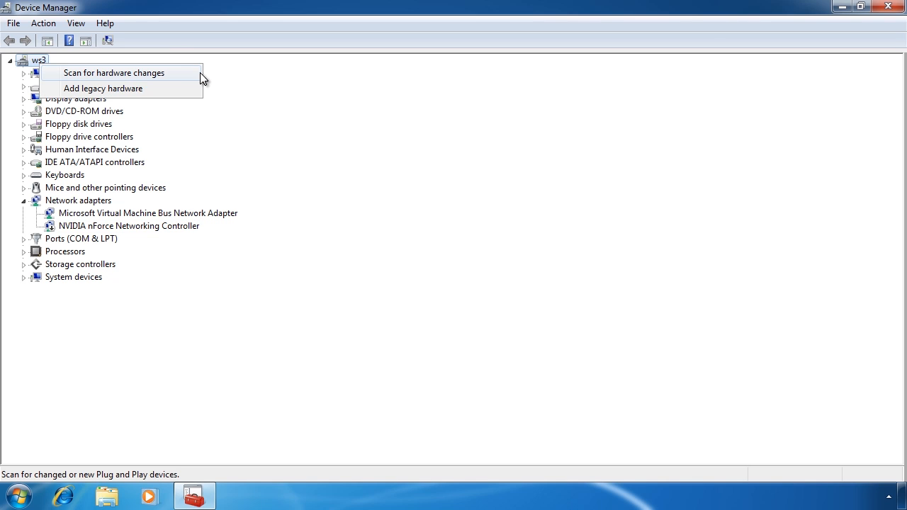
{"action": "right_click", "coordinate": [181, 228]}
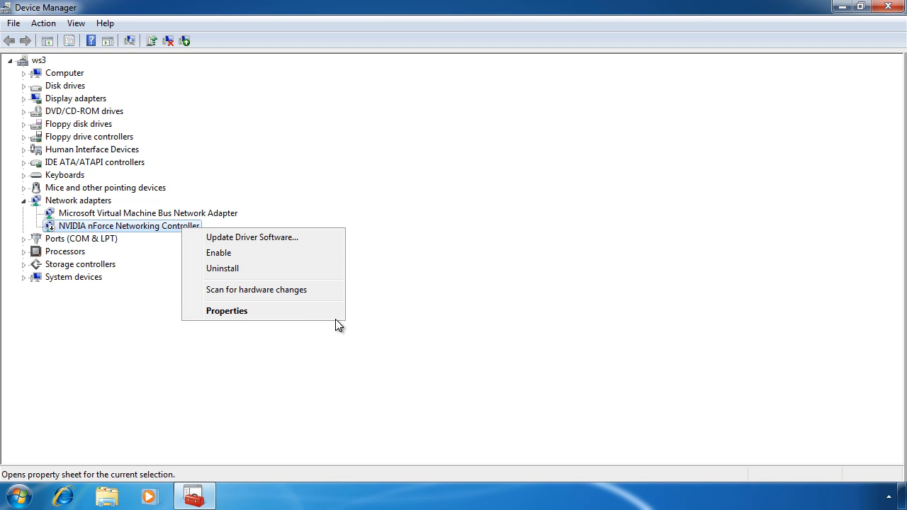
{"action": "left_click", "coordinate": [334, 316]}
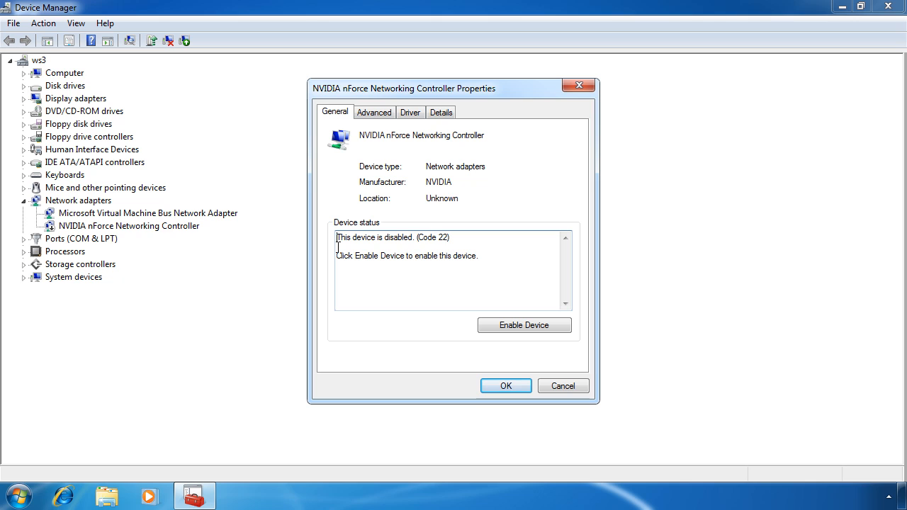
{"action": "left_click", "coordinate": [371, 116]}
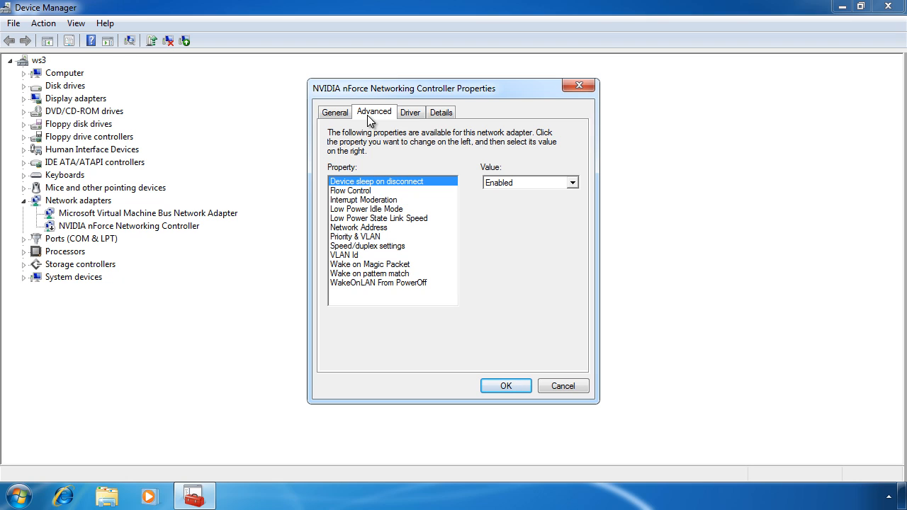
{"action": "left_click", "coordinate": [411, 115]}
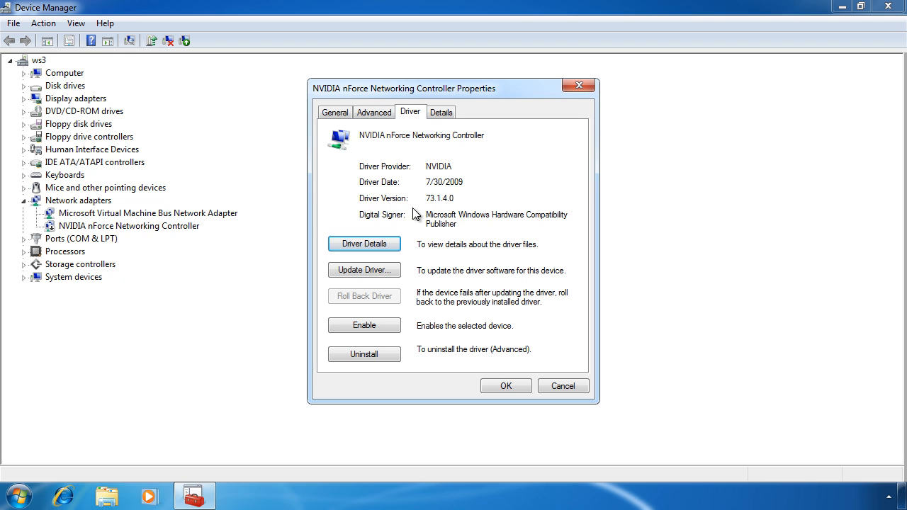
{"action": "left_click", "coordinate": [365, 244]}
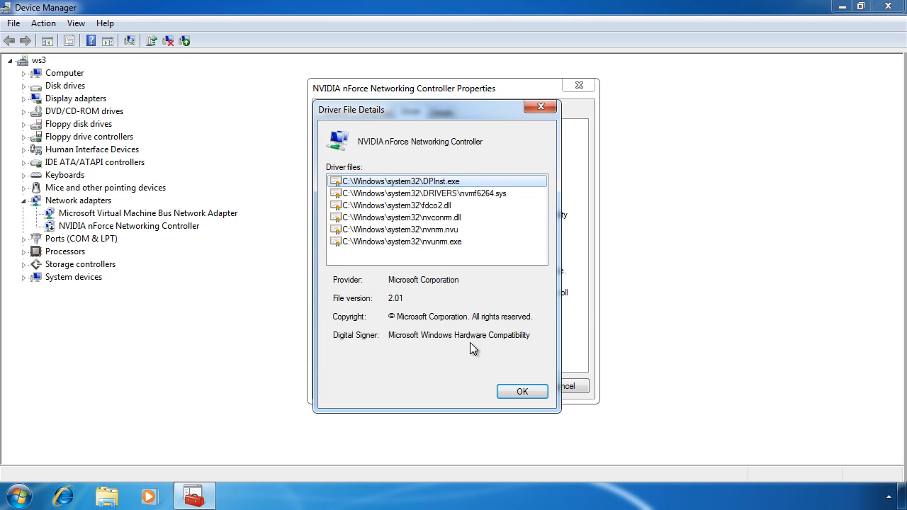
{"action": "left_click", "coordinate": [522, 392]}
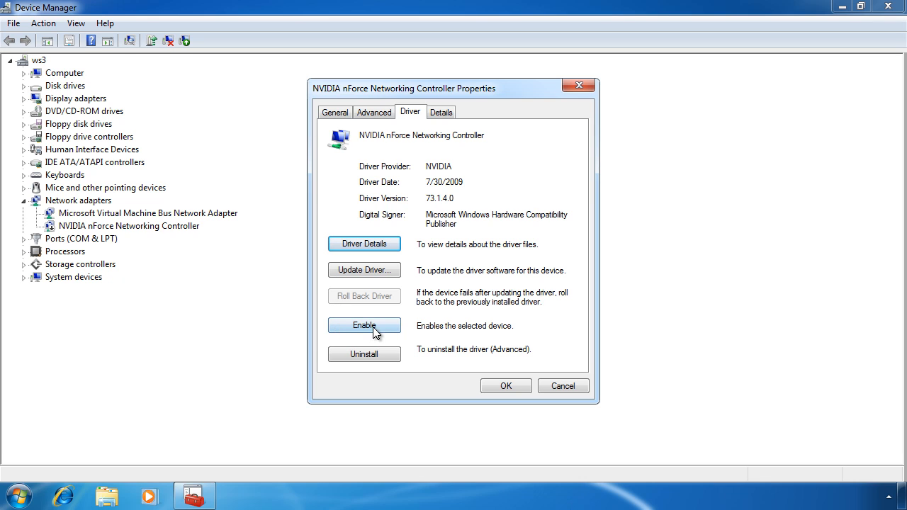
Enable the NVIDIA nForce Networking Controller again and view its Hardware Ids property before closing its properties
{"action": "left_click", "coordinate": [336, 326]}
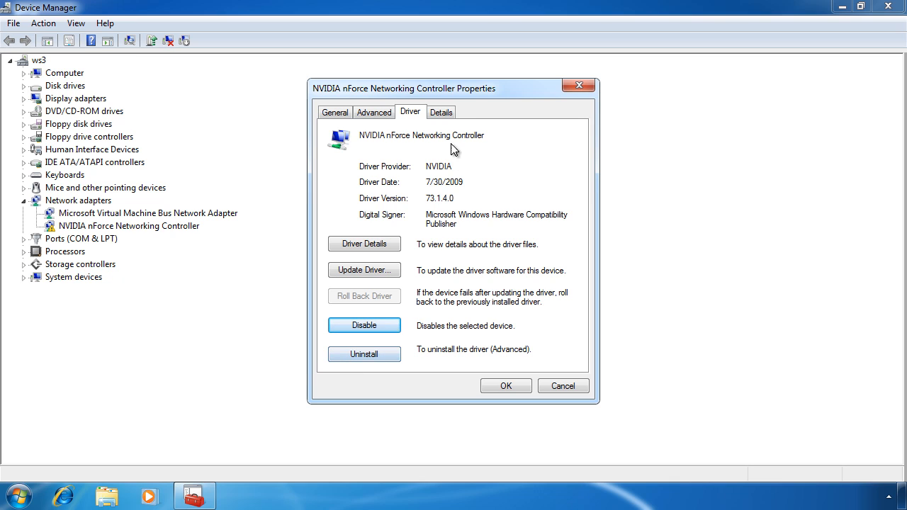
{"action": "left_click", "coordinate": [445, 112]}
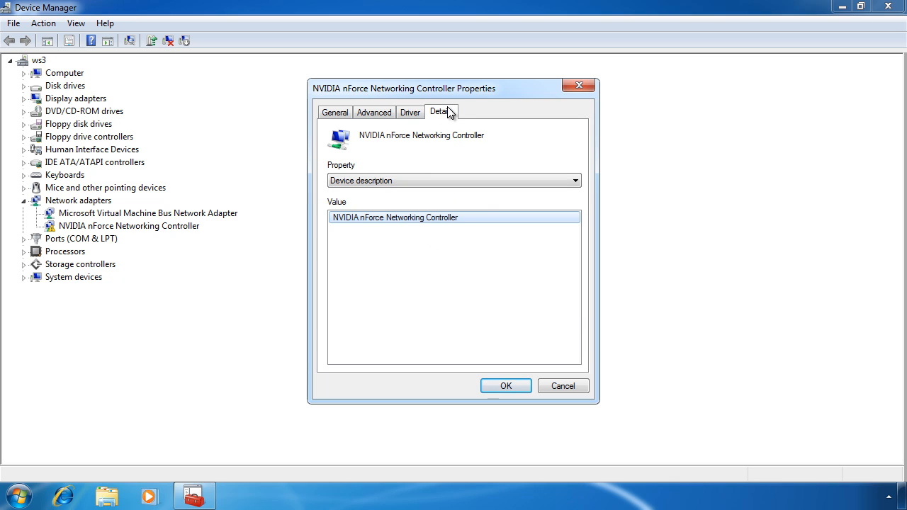
{"action": "left_click", "coordinate": [539, 180]}
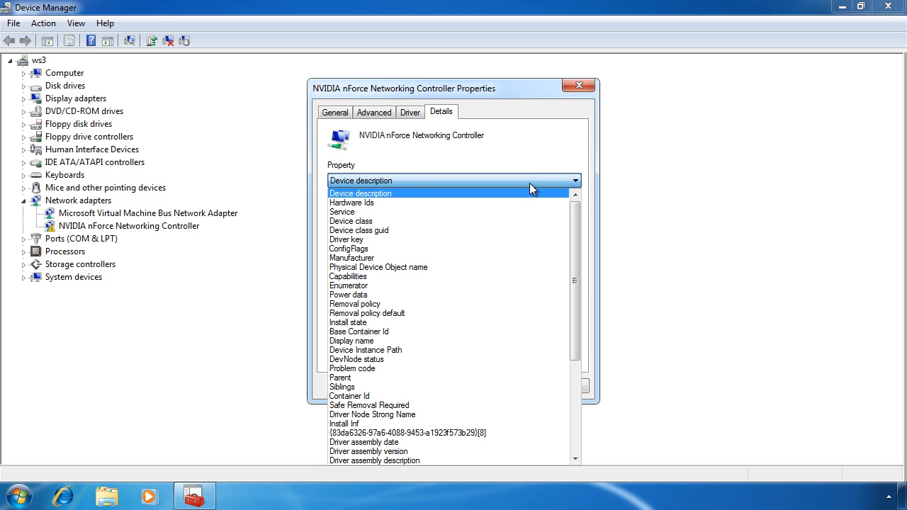
{"action": "left_click", "coordinate": [433, 202]}
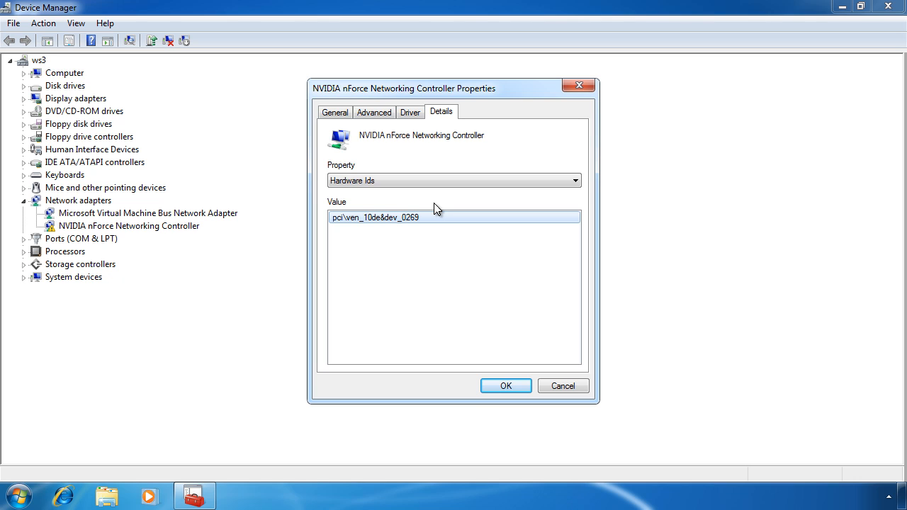
{"action": "left_click", "coordinate": [561, 385]}
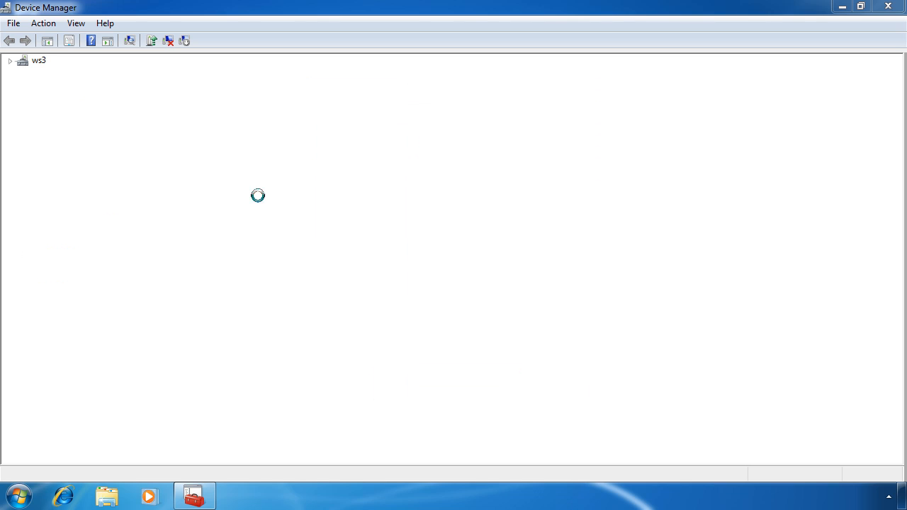
Examine the resource settings of the Microsoft Virtual Machine Bus Video Device under Display adapters, then close its properties
{"action": "left_click", "coordinate": [23, 99]}
{"action": "left_click", "coordinate": [79, 113]}
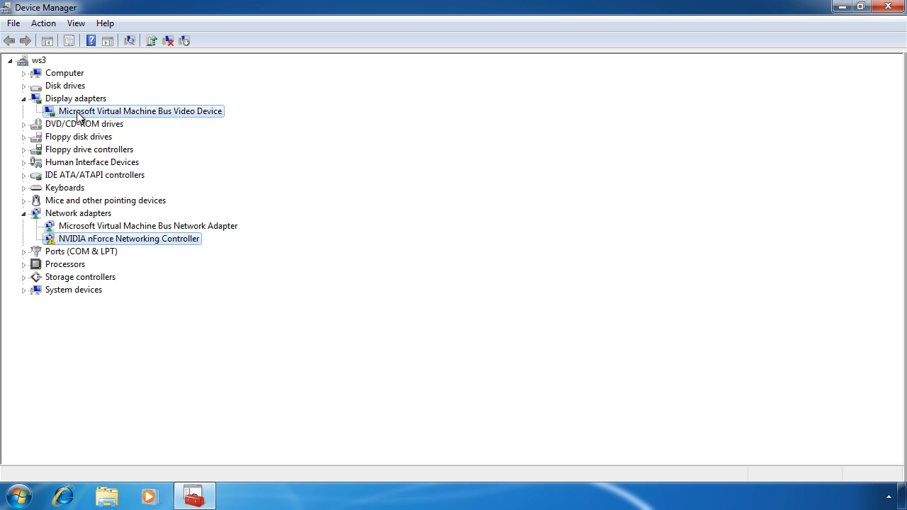
{"action": "right_click", "coordinate": [220, 112]}
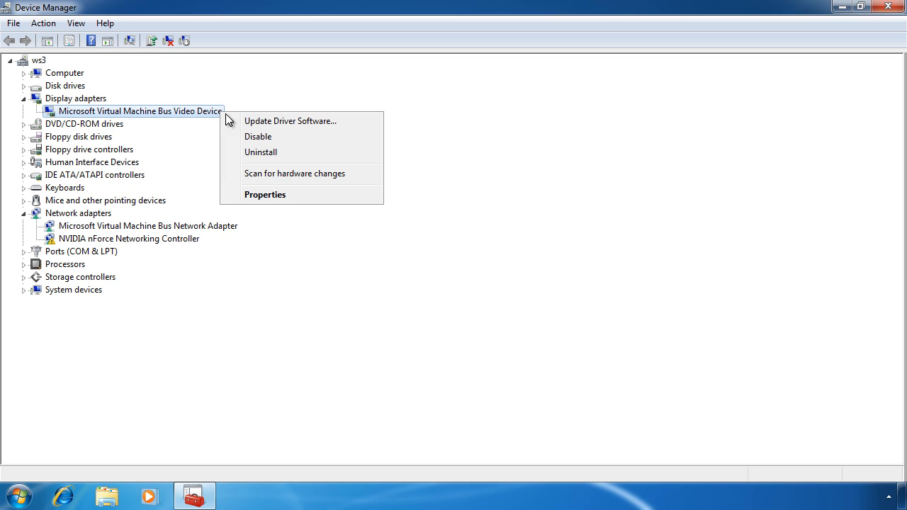
{"action": "left_click", "coordinate": [370, 199]}
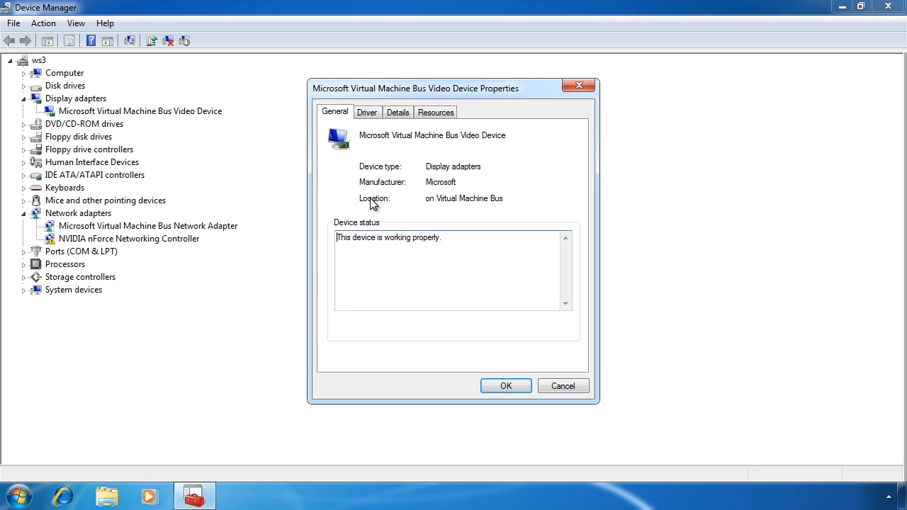
{"action": "left_click", "coordinate": [450, 118]}
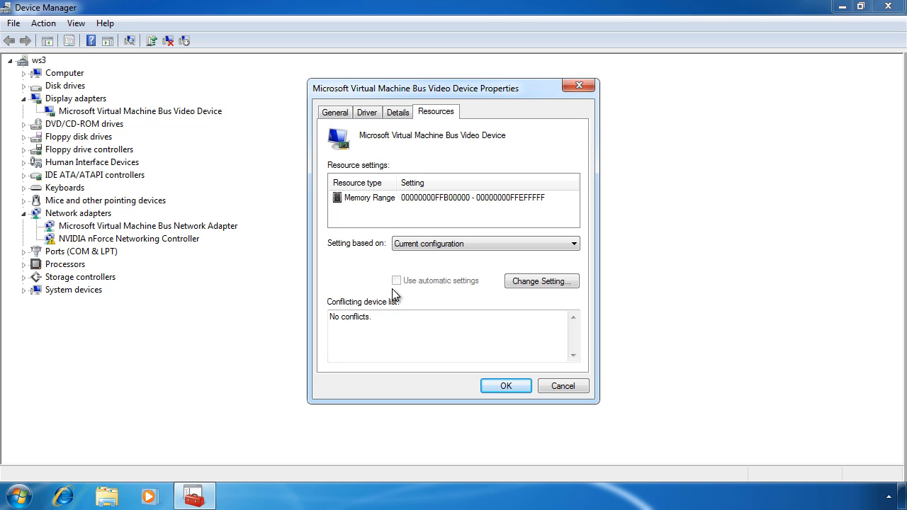
{"action": "left_click", "coordinate": [575, 389]}
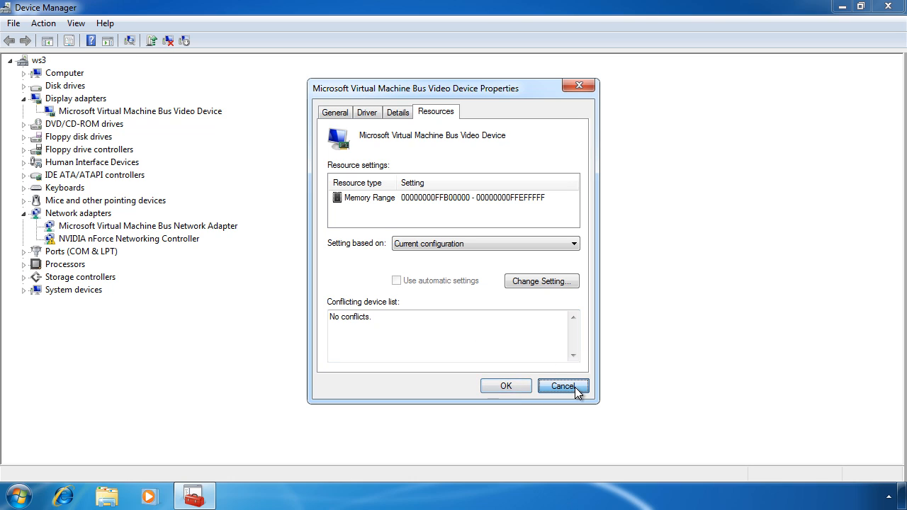
Show hidden devices and expand the Non-Plug and Play Drivers category to look through its entries
{"action": "left_click", "coordinate": [79, 25]}
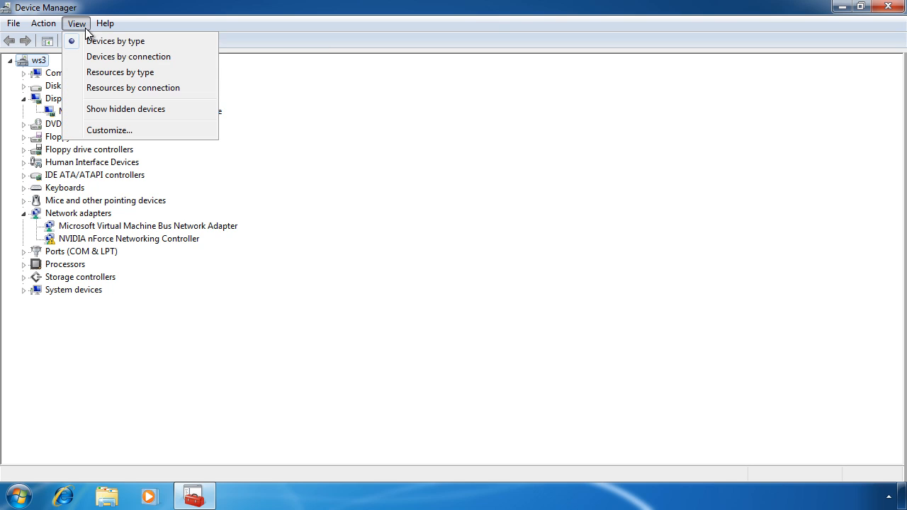
{"action": "left_click", "coordinate": [192, 110]}
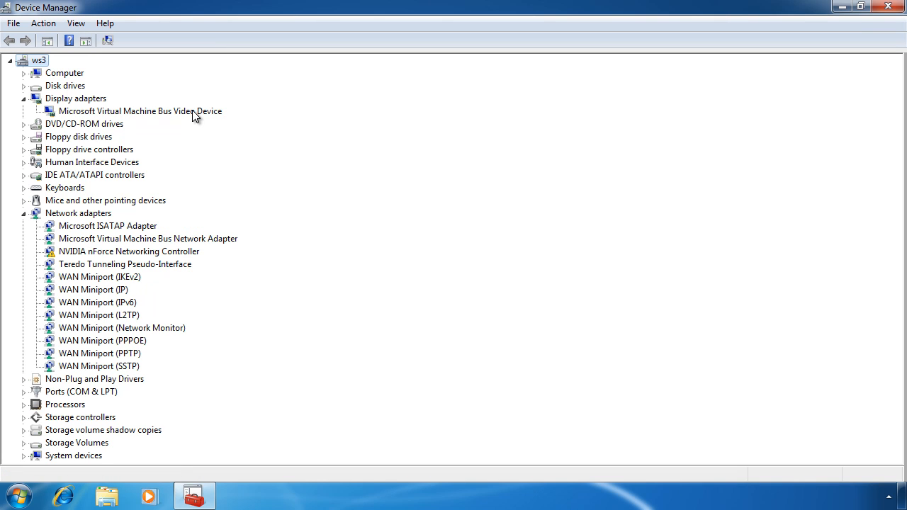
{"action": "left_click", "coordinate": [24, 379]}
{"action": "scroll", "coordinate": [23, 378], "scroll_direction": "up", "scroll_amount": 6}
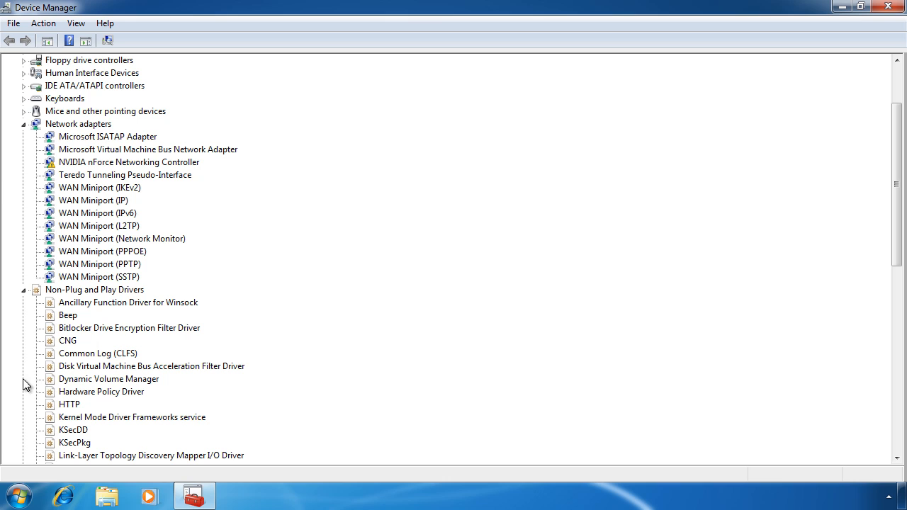
List devices by connection and expand ACPI x64-based PC, Microsoft ACPI-Compliant System and PCI bus
{"action": "left_click", "coordinate": [77, 24]}
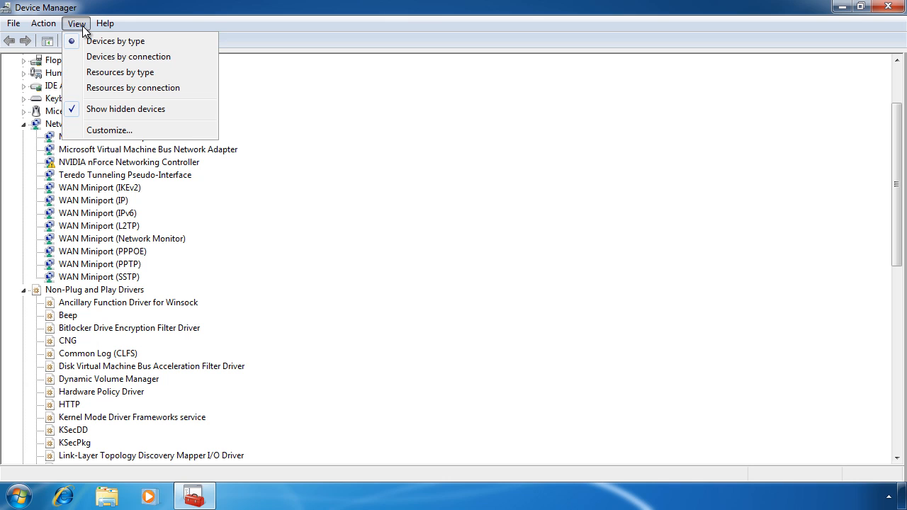
{"action": "left_click", "coordinate": [193, 58]}
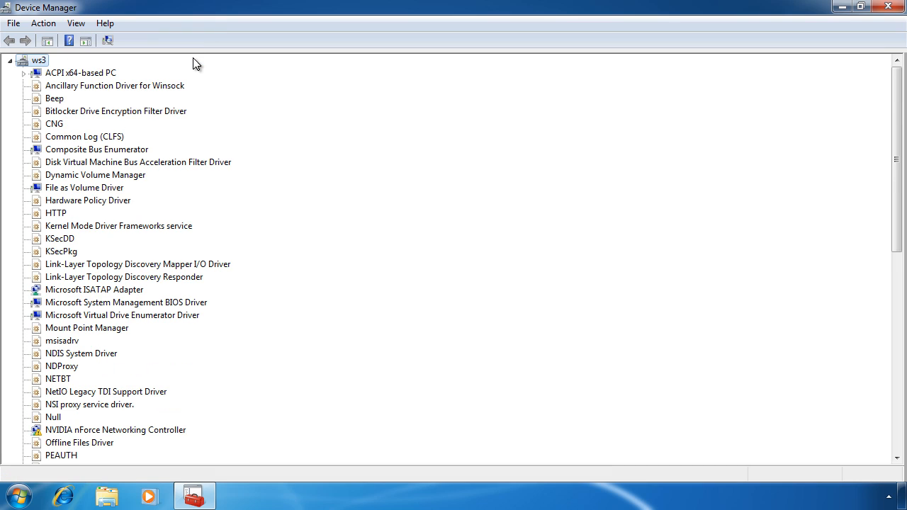
{"action": "left_click", "coordinate": [24, 73]}
{"action": "left_click", "coordinate": [37, 86]}
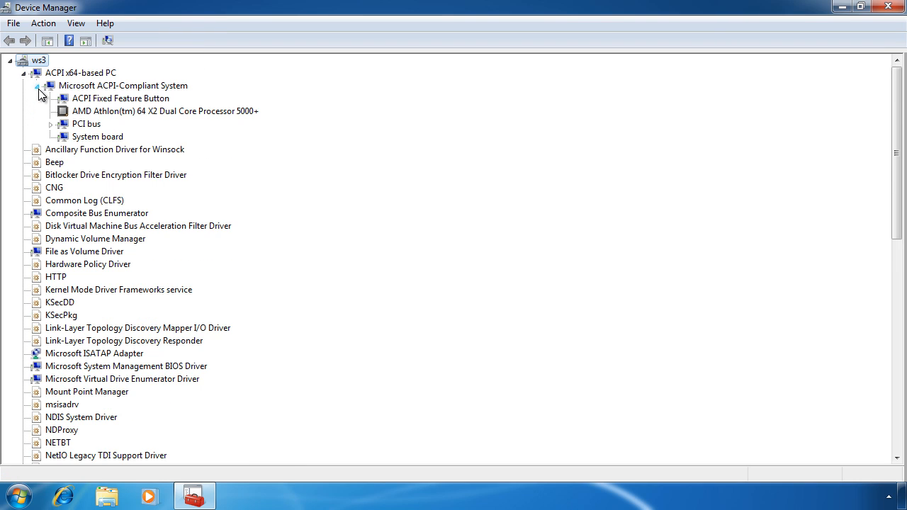
{"action": "left_click", "coordinate": [51, 124]}
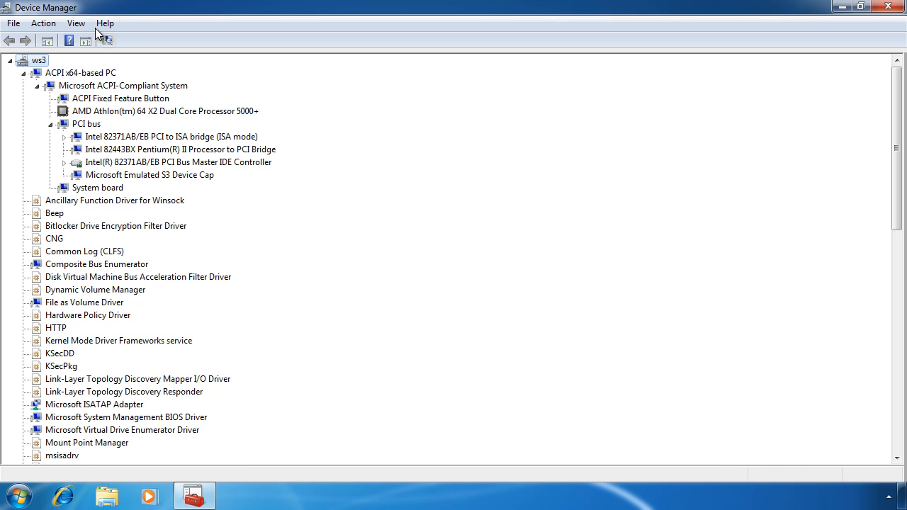
Turn off the display of hidden devices in the by-connection list
{"action": "left_click", "coordinate": [76, 23]}
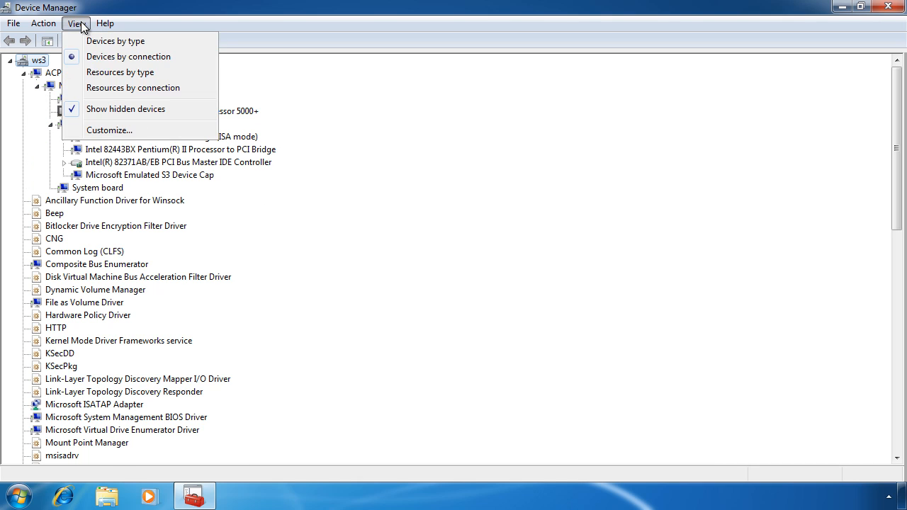
{"action": "left_click", "coordinate": [196, 108]}
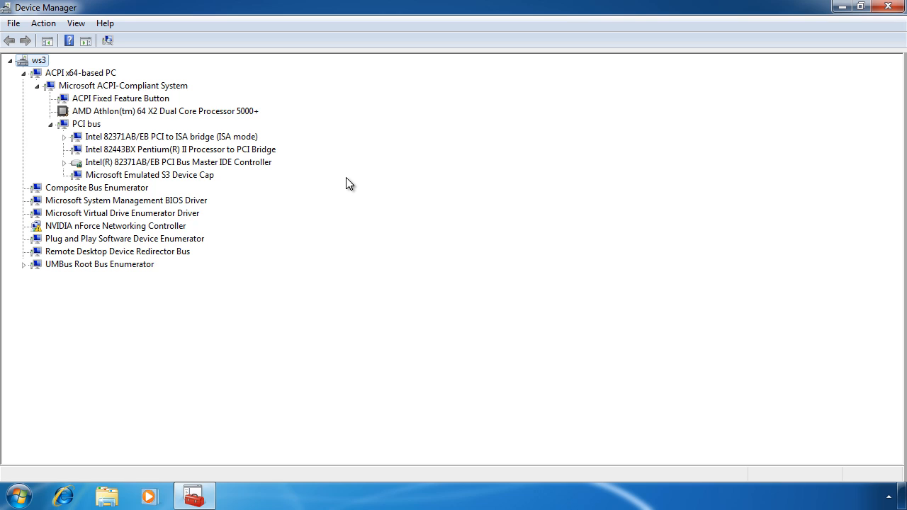
List resources by type and expand the Direct memory access (DMA) and Input/output (IO) groups
{"action": "left_click", "coordinate": [78, 24]}
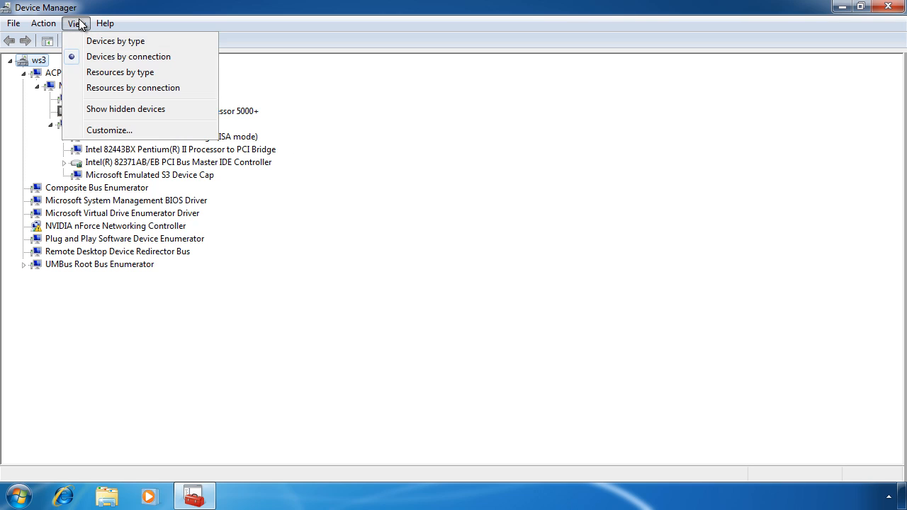
{"action": "left_click", "coordinate": [199, 73]}
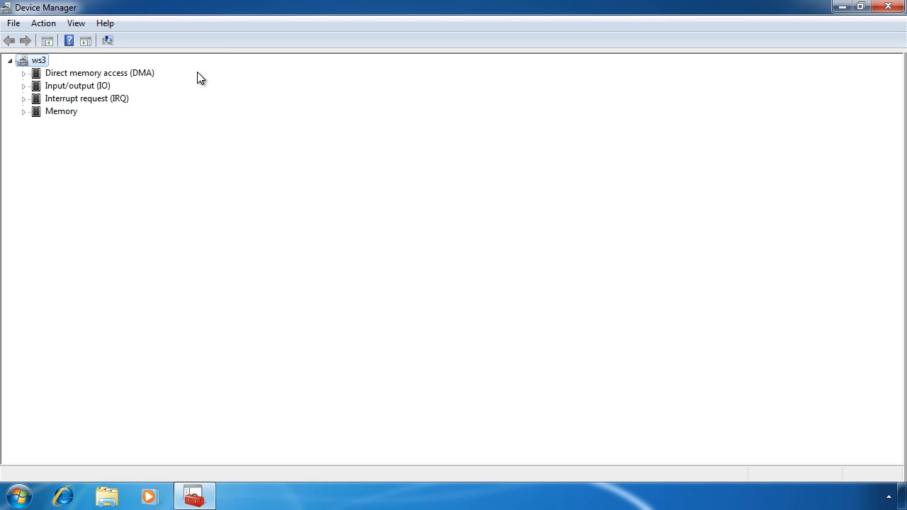
{"action": "left_click", "coordinate": [24, 73]}
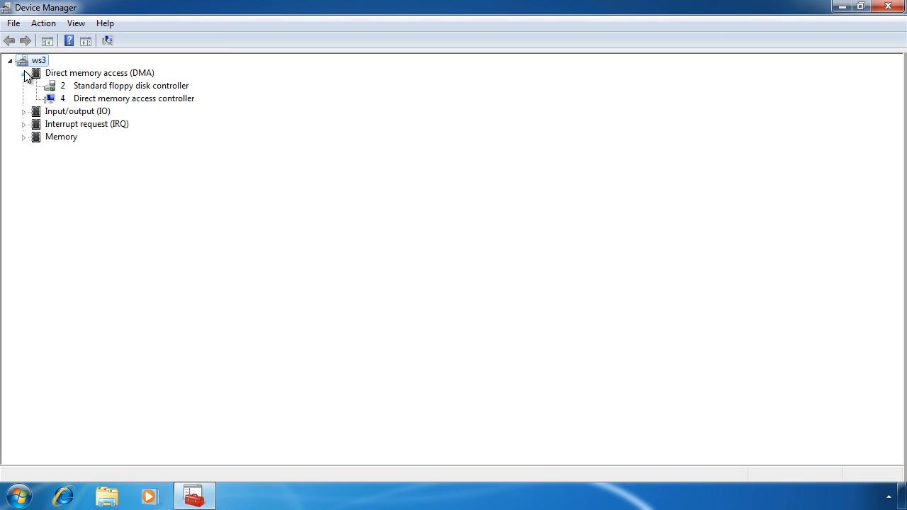
{"action": "left_click", "coordinate": [24, 111]}
{"action": "scroll", "coordinate": [24, 115], "scroll_direction": "up", "scroll_amount": 1}
{"action": "scroll", "coordinate": [23, 116], "scroll_direction": "up", "scroll_amount": 1}
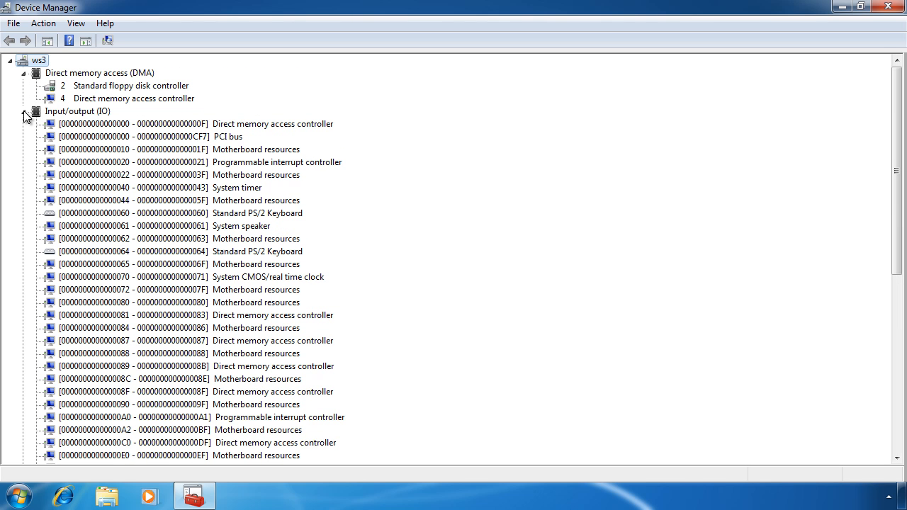